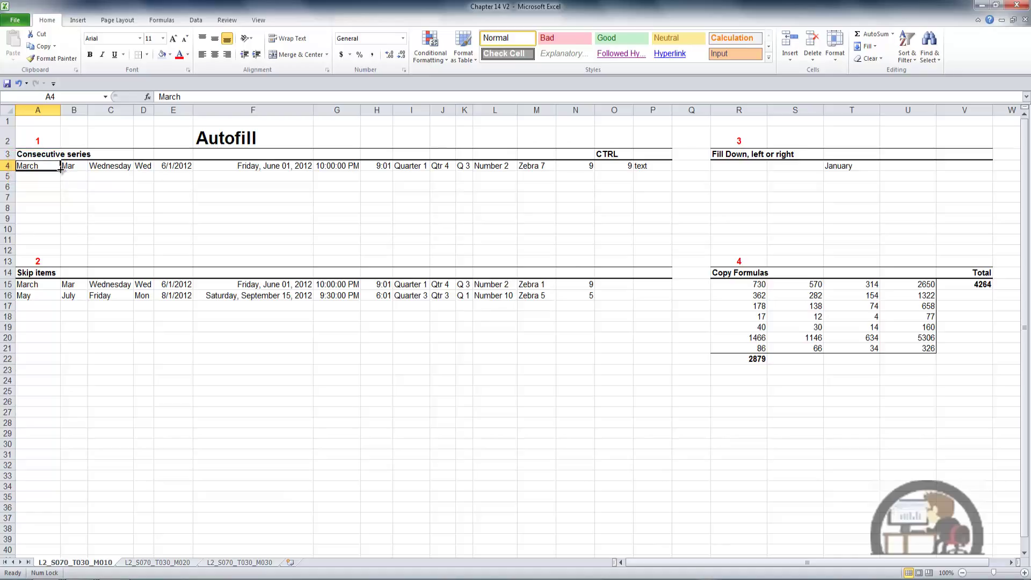
# Step: Fill A5:A8 with April–July and B5:B8 with Apr–Jul as month series
pyautogui.moveTo(60, 170); pyautogui.dragTo(60, 170)
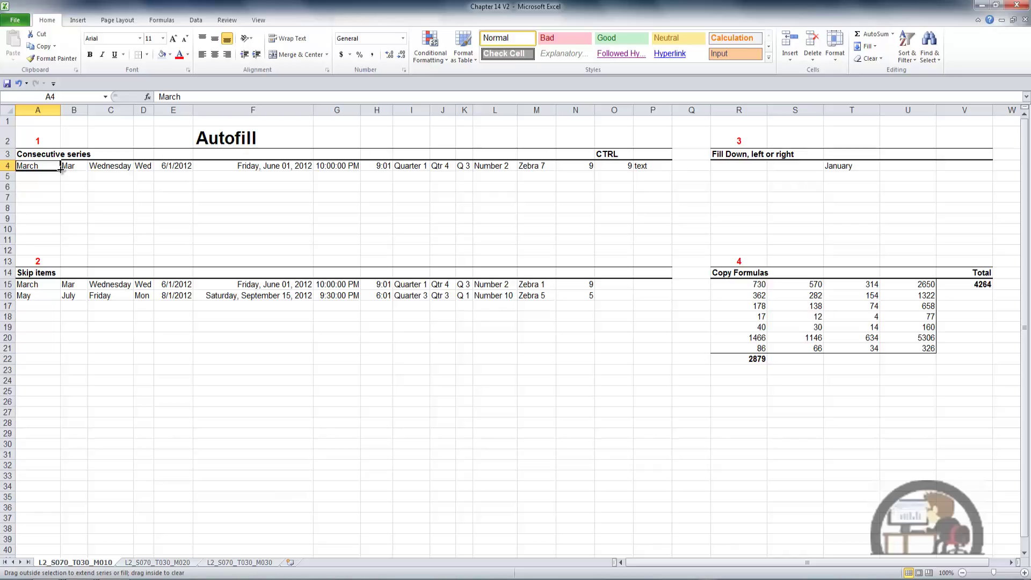
pyautogui.moveTo(60, 170); pyautogui.dragTo(59, 180)
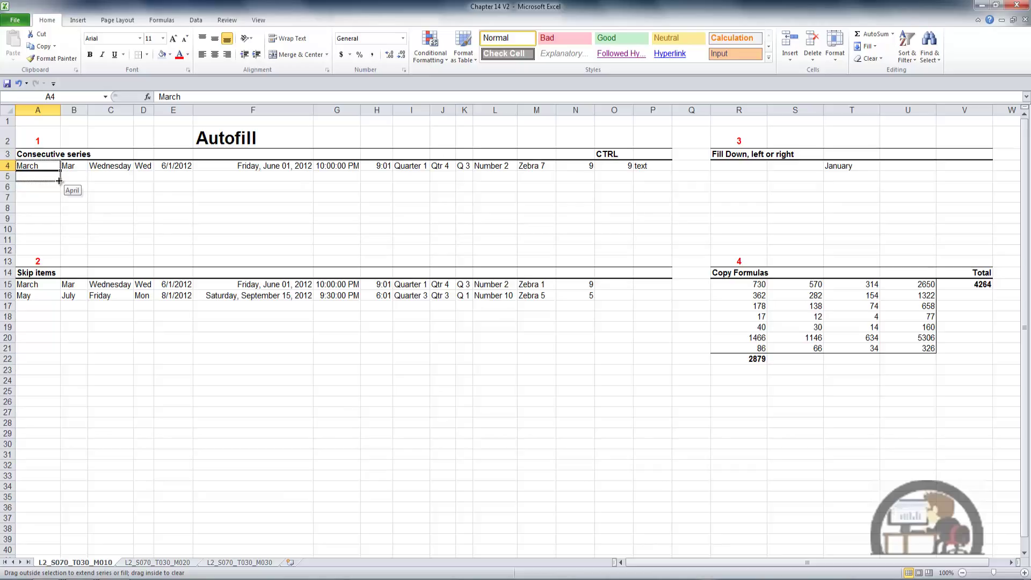
pyautogui.moveTo(60, 181); pyautogui.dragTo(59, 211)
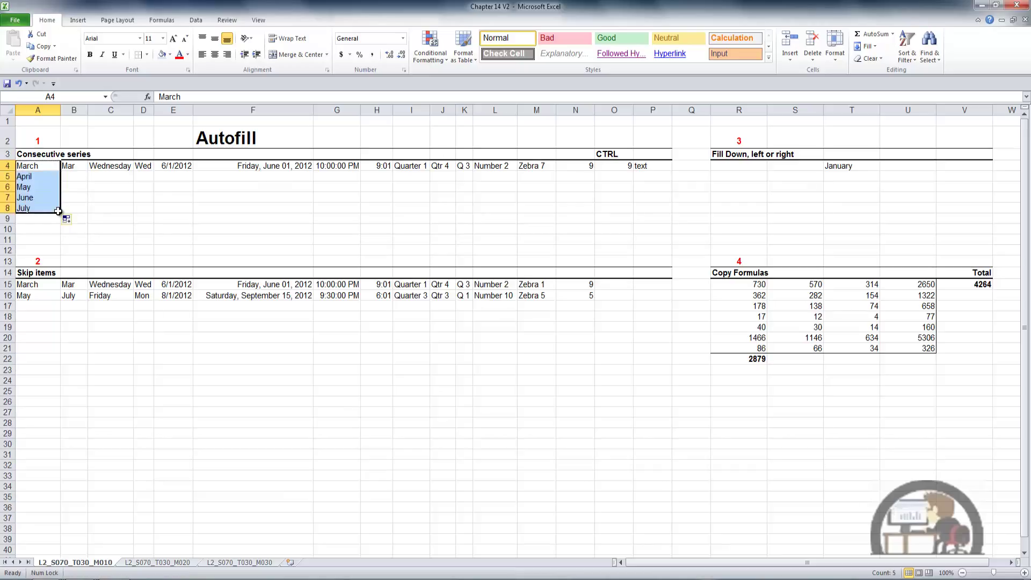
pyautogui.click(79, 167)
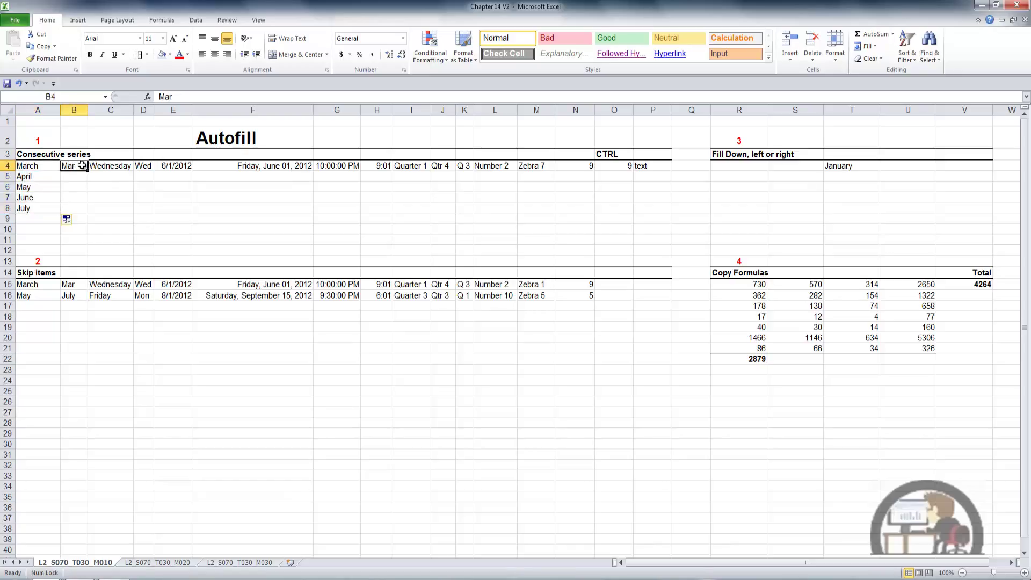
pyautogui.moveTo(88, 171); pyautogui.dragTo(83, 213)
# Step: Fill C5:C8 with Thursday–Sunday and D5:D8 with Thu–Sun as weekday series
pyautogui.click(115, 168)
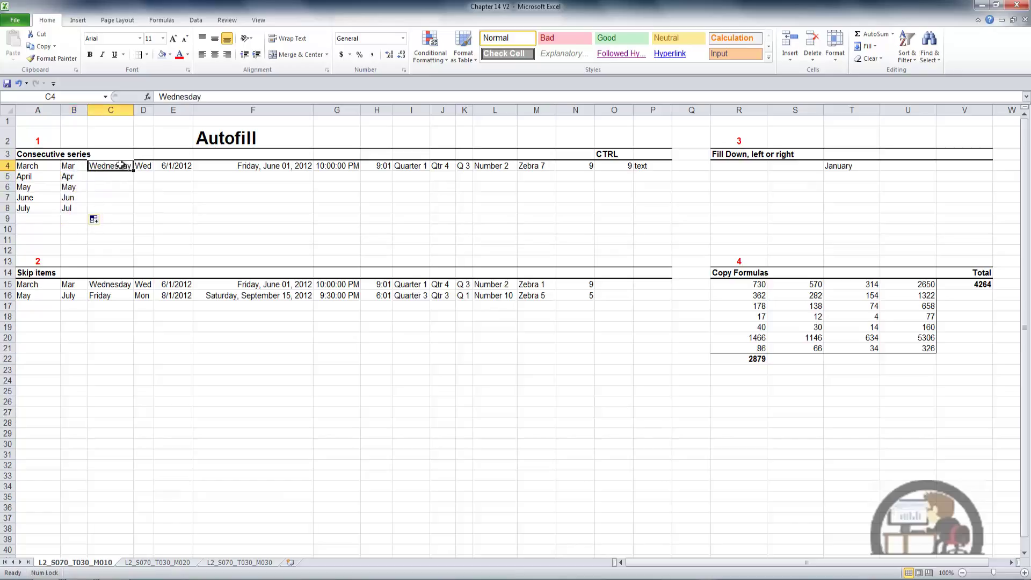
pyautogui.moveTo(133, 172); pyautogui.dragTo(132, 213)
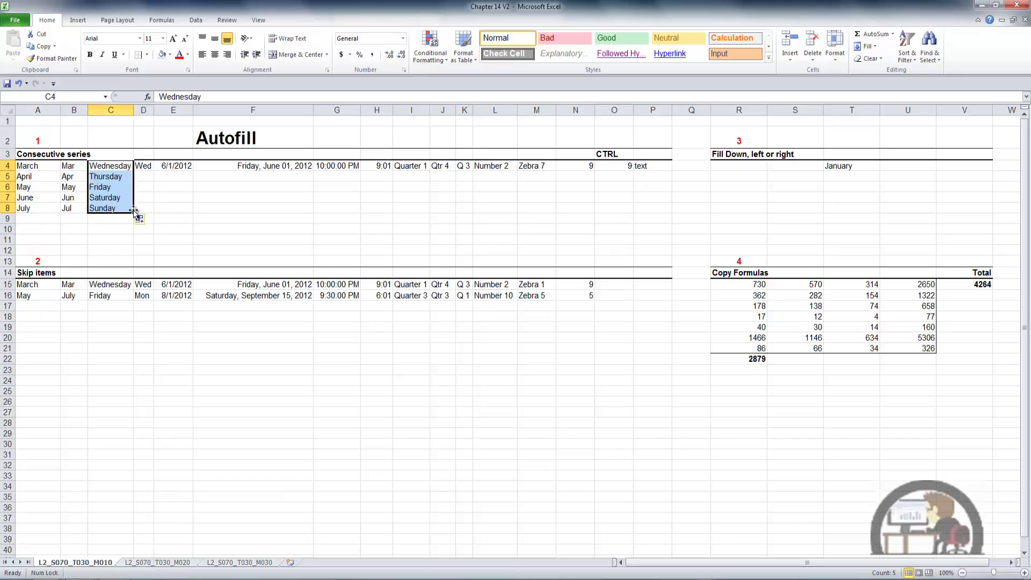
pyautogui.click(143, 167)
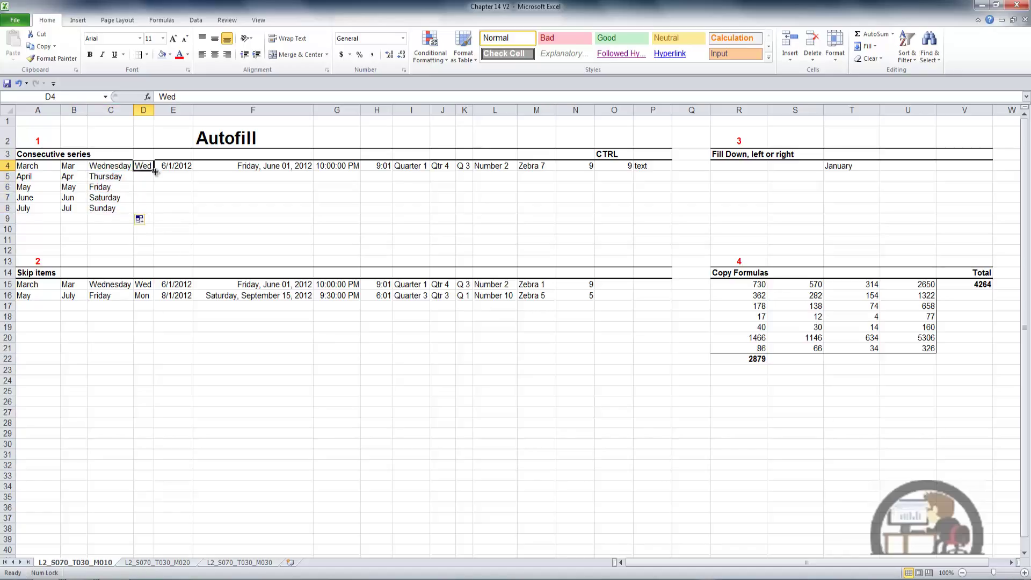
pyautogui.moveTo(153, 170); pyautogui.dragTo(151, 212)
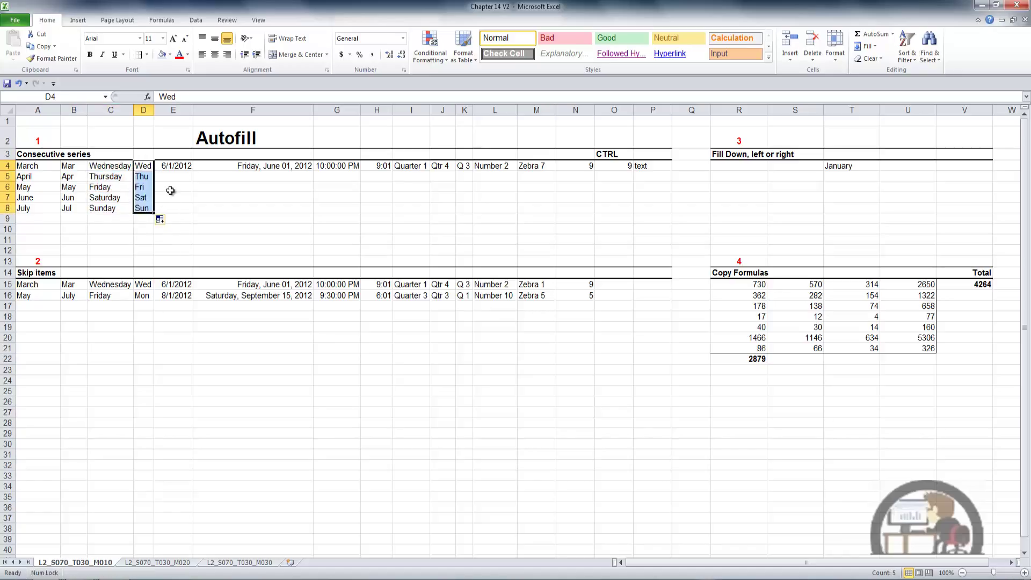
# Step: Extend E5:E8 to 6/2–6/5/2012 and F5:F8 to long dates June 2–5
pyautogui.click(181, 167)
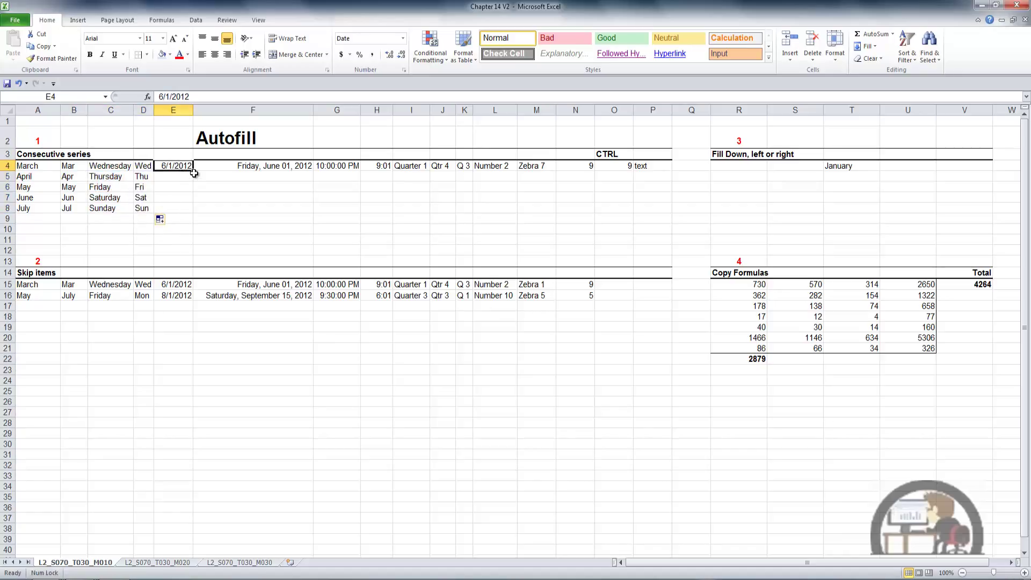
pyautogui.moveTo(192, 171); pyautogui.dragTo(189, 213)
pyautogui.click(272, 167)
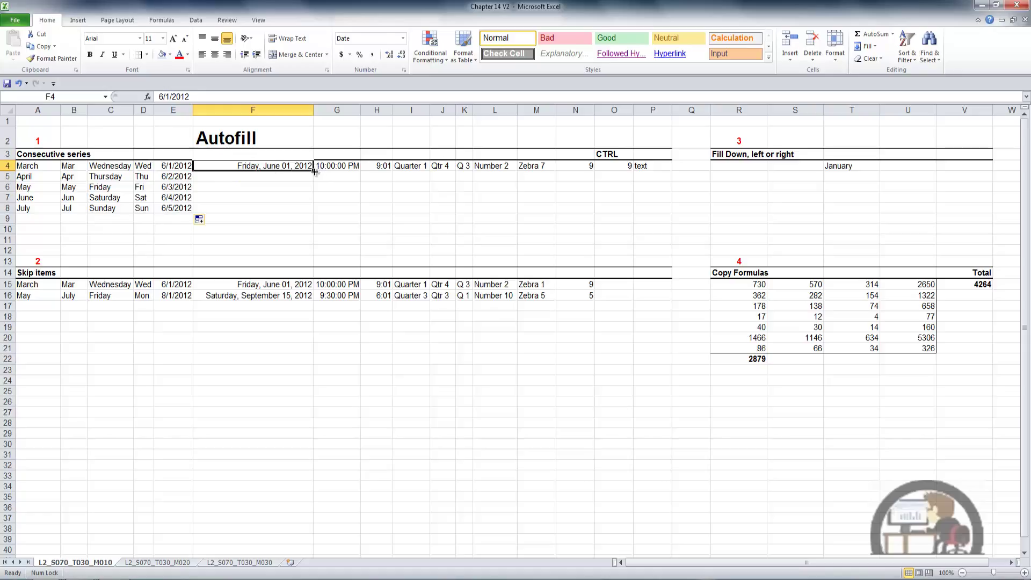
pyautogui.moveTo(314, 171); pyautogui.dragTo(310, 208)
# Step: Extend G5:G8 hourly from 11:00 PM to 2:00 AM and H5:H8 from 10:01 to 13:01
pyautogui.click(348, 166)
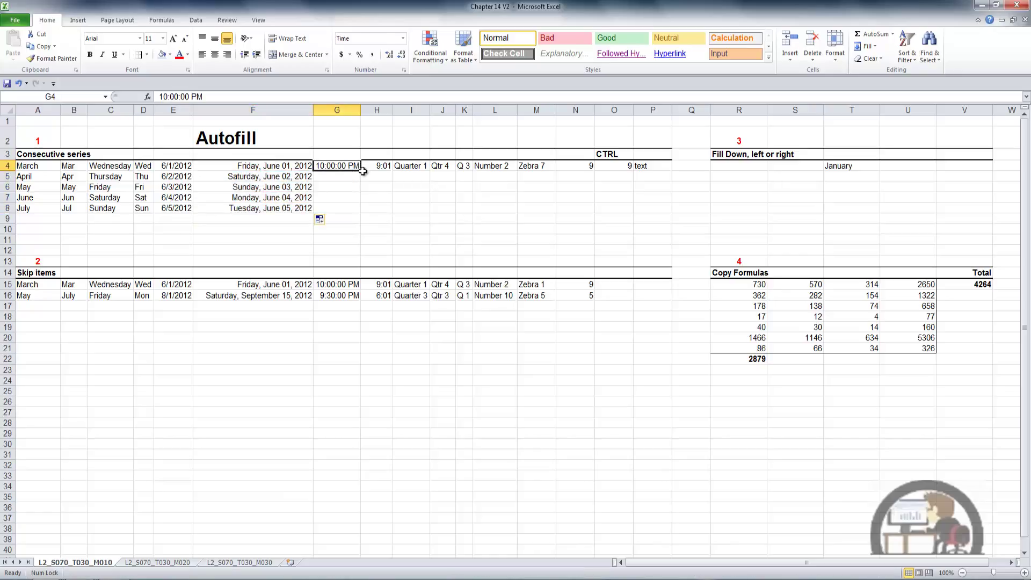
pyautogui.moveTo(363, 171); pyautogui.dragTo(359, 211)
pyautogui.click(385, 167)
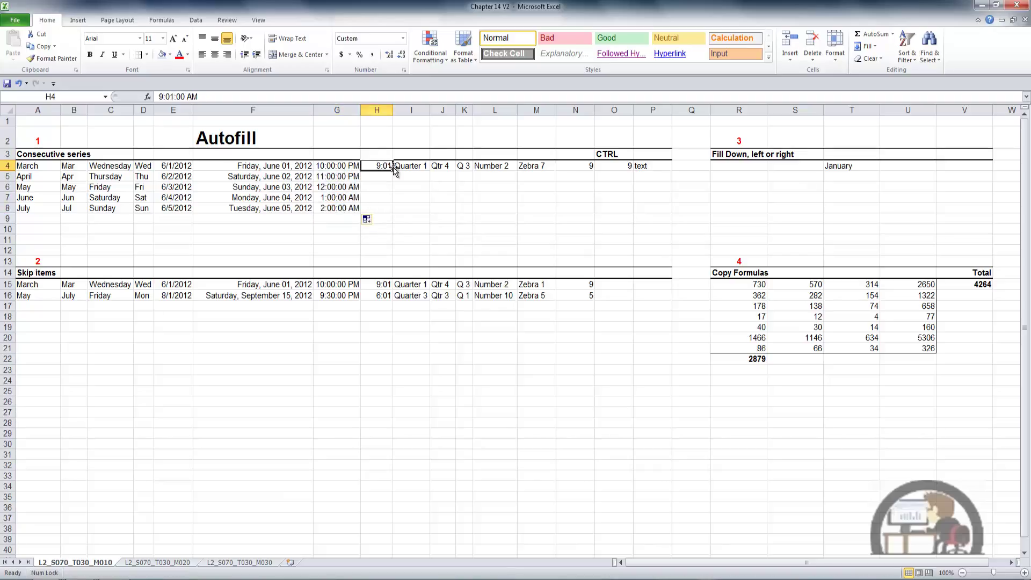
pyautogui.moveTo(394, 170); pyautogui.dragTo(389, 208)
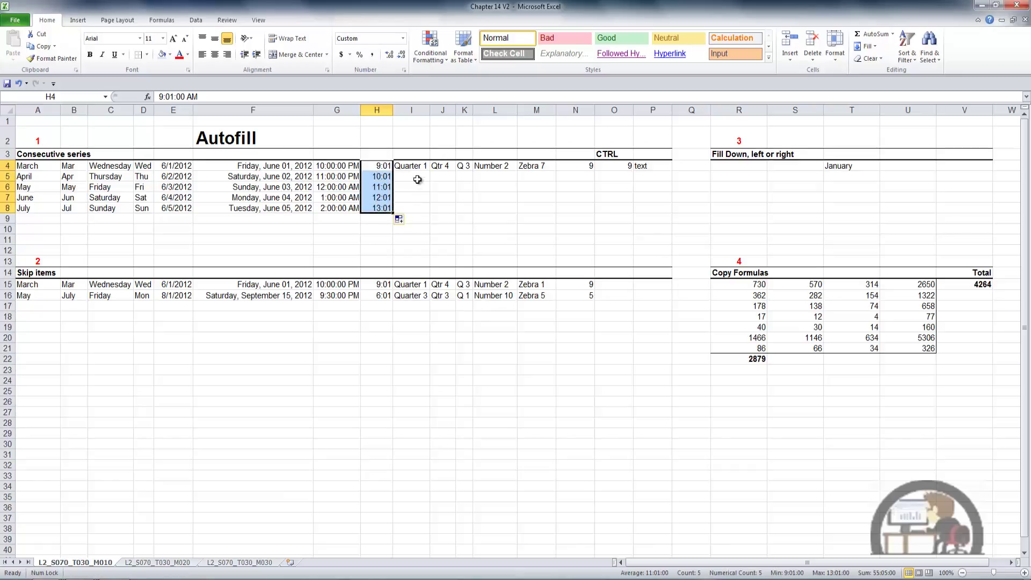
# Step: Fill I5:K8 with cycling quarter labels: Quarter 2–1, Qtr 1–4, and Q 4, Q 1–Q 3
pyautogui.click(413, 166)
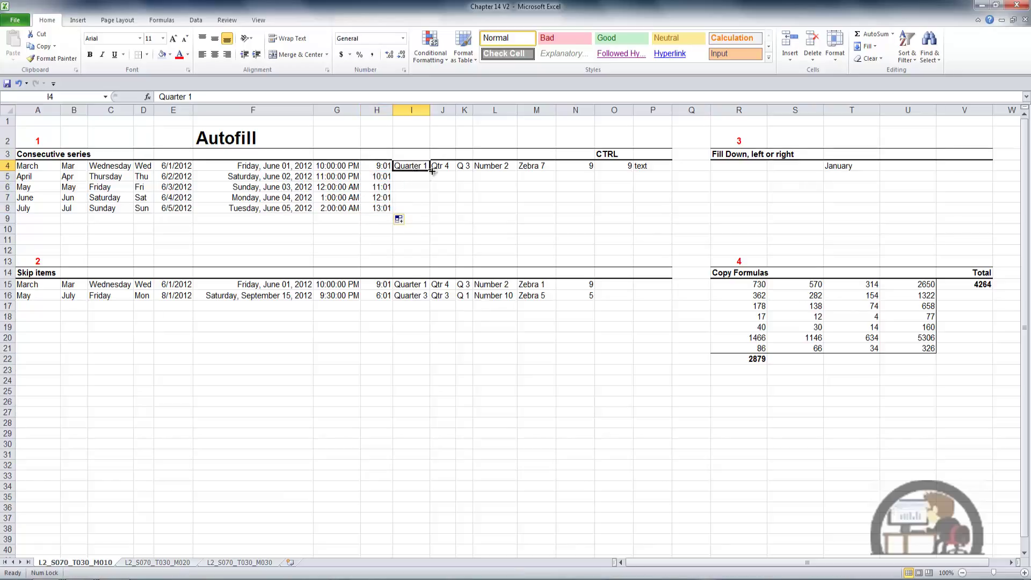
pyautogui.moveTo(430, 170); pyautogui.dragTo(429, 212)
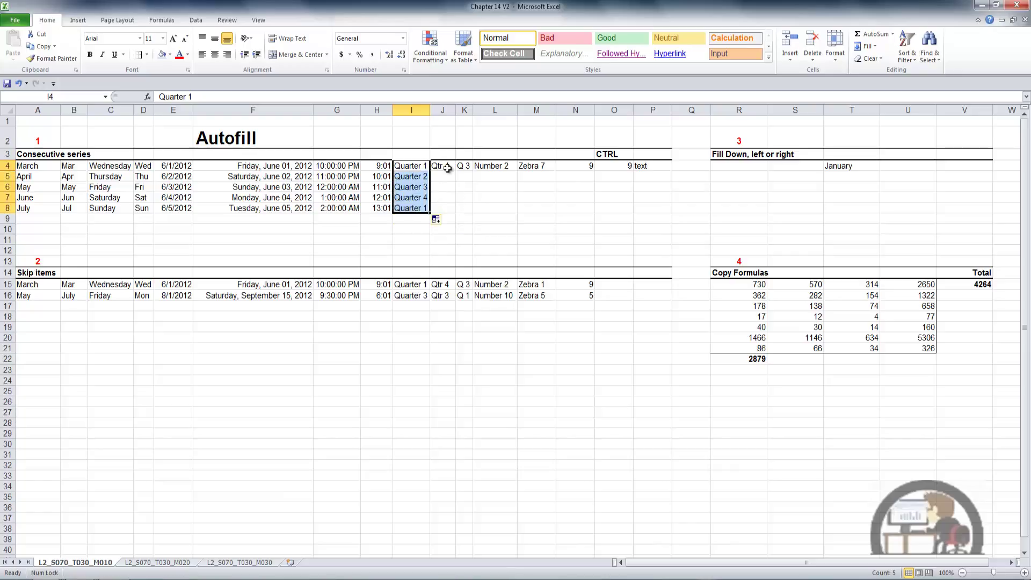
pyautogui.click(448, 168)
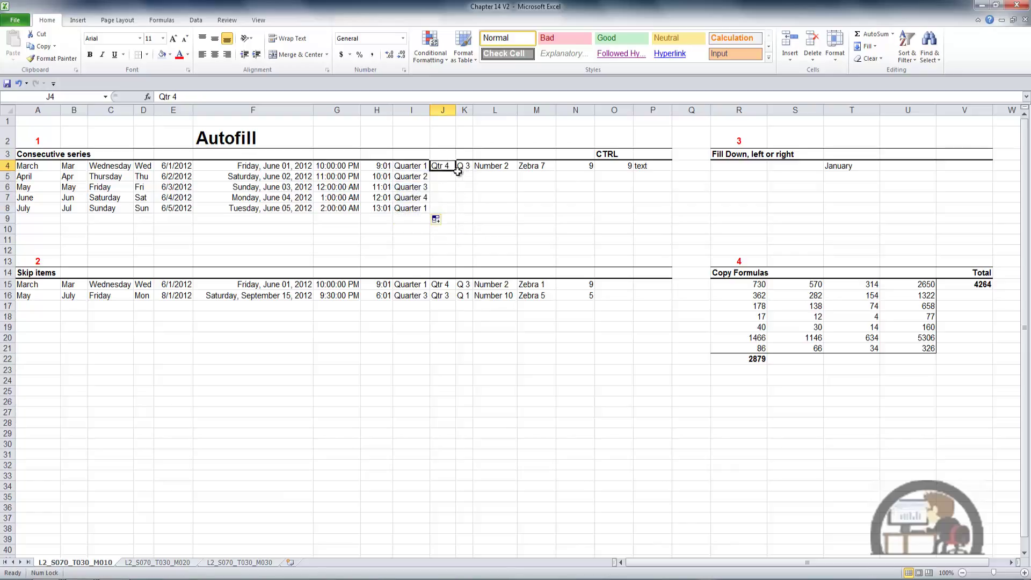
pyautogui.moveTo(456, 171); pyautogui.dragTo(457, 214)
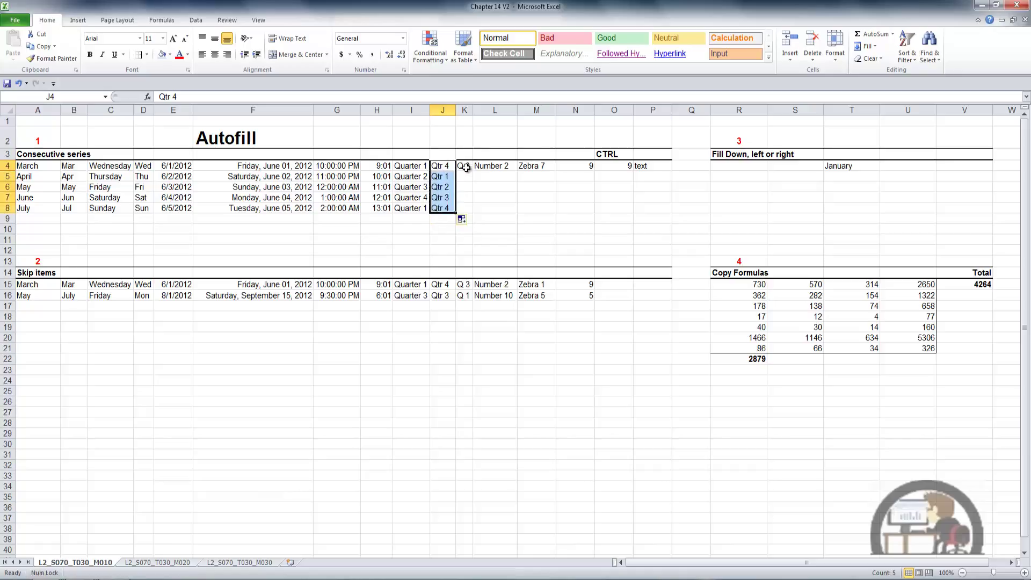
pyautogui.click(466, 166)
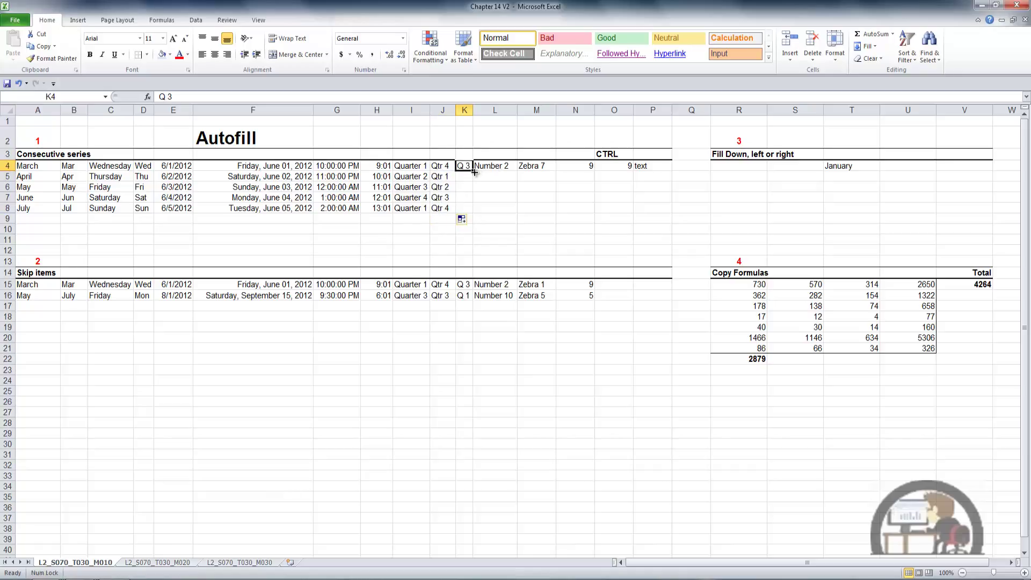
pyautogui.moveTo(472, 171); pyautogui.dragTo(466, 213)
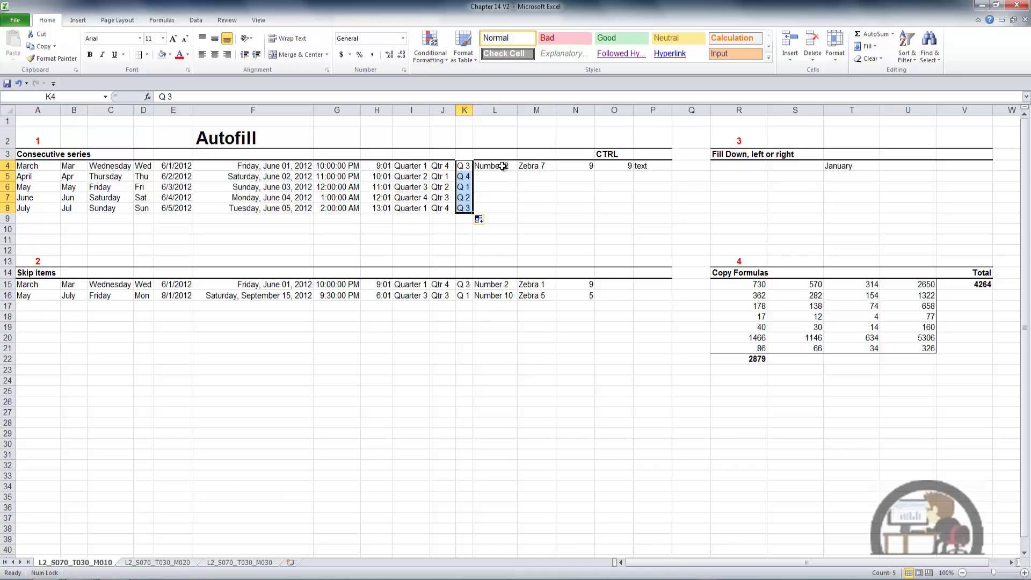
pyautogui.click(502, 166)
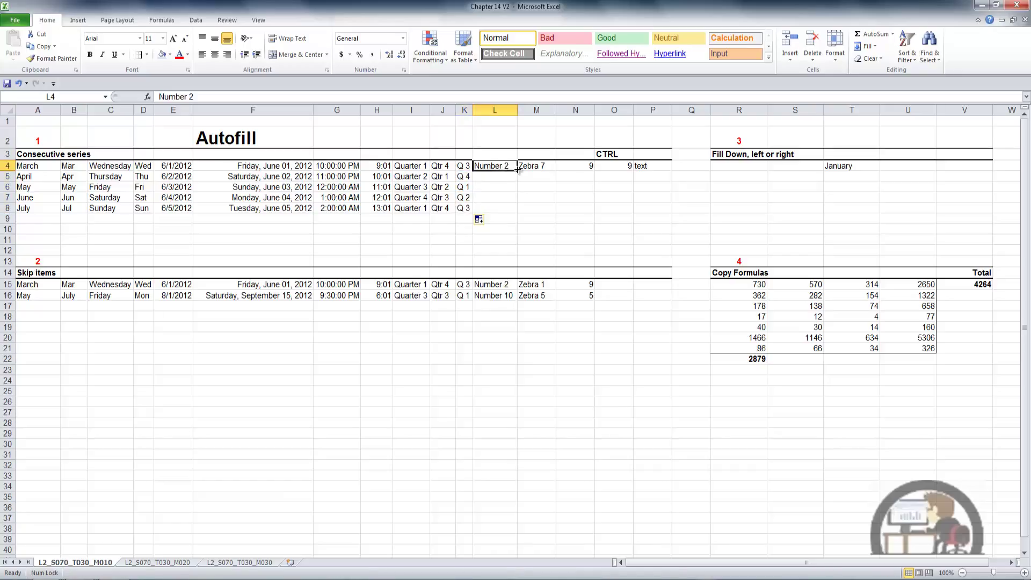
# Step: Fill L5:L8 with Number 3–6 and M5:M8 with Zebra 8–11
pyautogui.moveTo(517, 170); pyautogui.dragTo(517, 213)
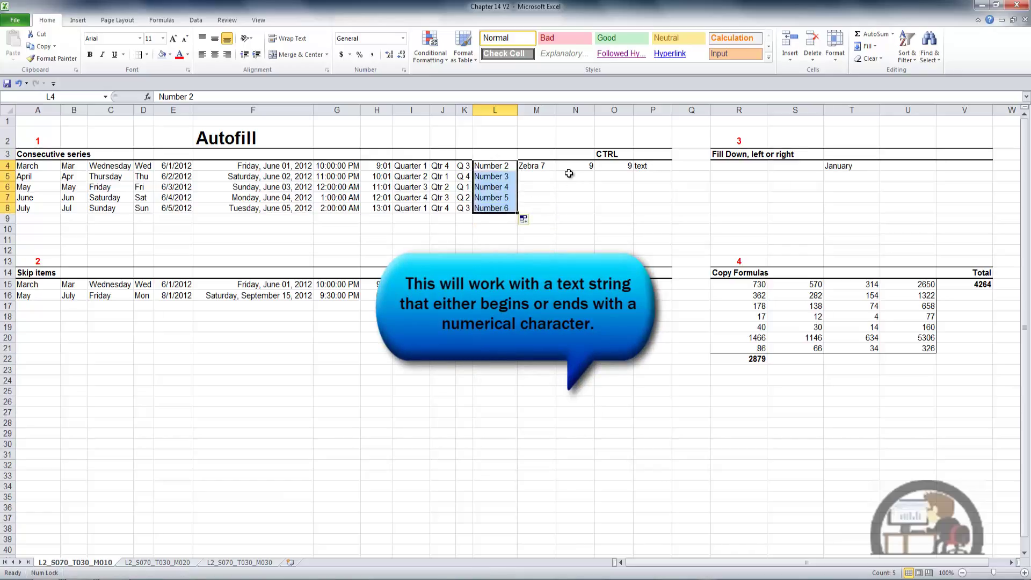
pyautogui.click(541, 166)
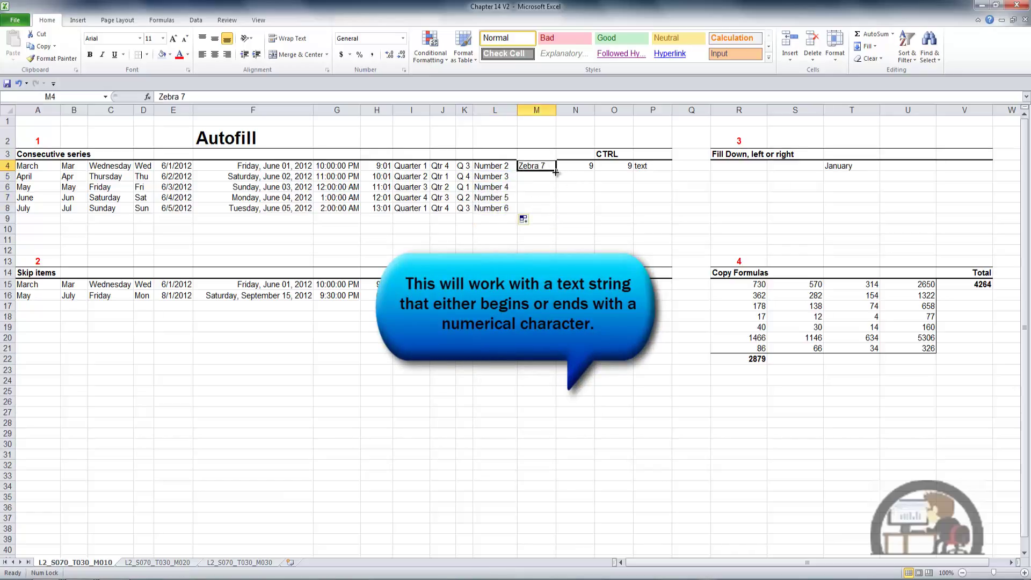
pyautogui.moveTo(556, 172); pyautogui.dragTo(554, 213)
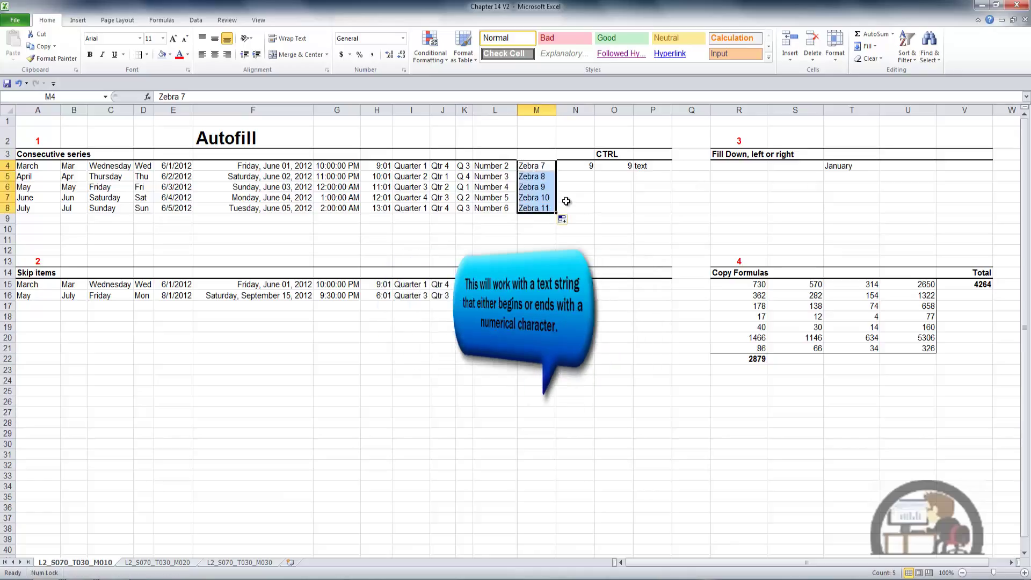
# Step: Copy the 9 down N5:N8 and fill O5:O8 with 10 through 13
pyautogui.click(583, 167)
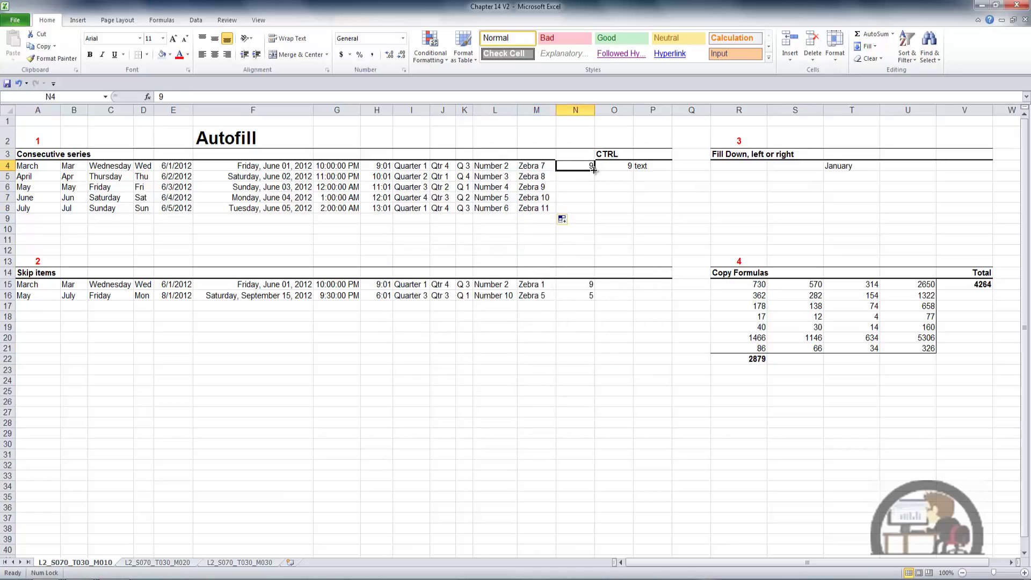
pyautogui.moveTo(593, 172); pyautogui.dragTo(591, 210)
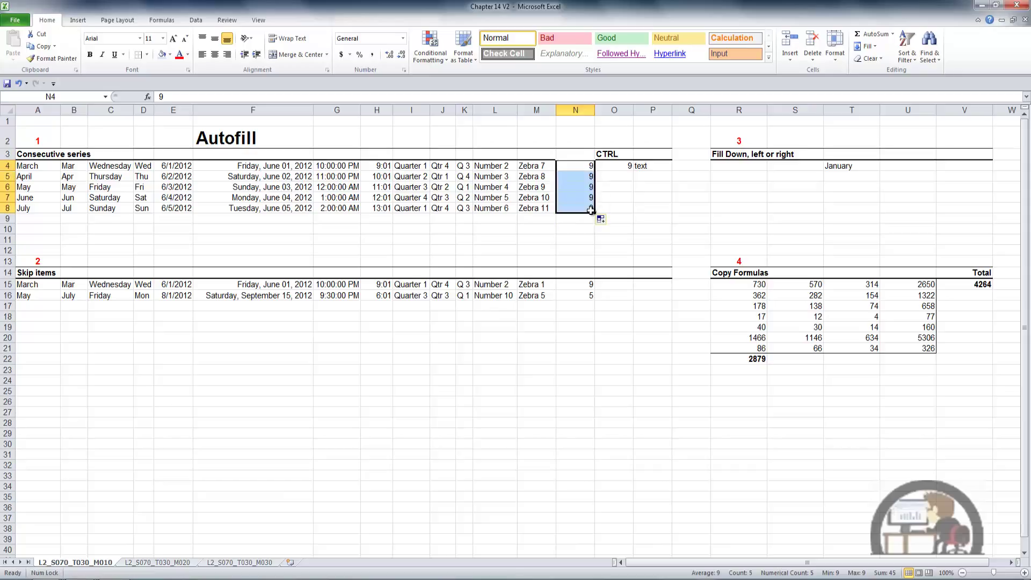
pyautogui.click(612, 169)
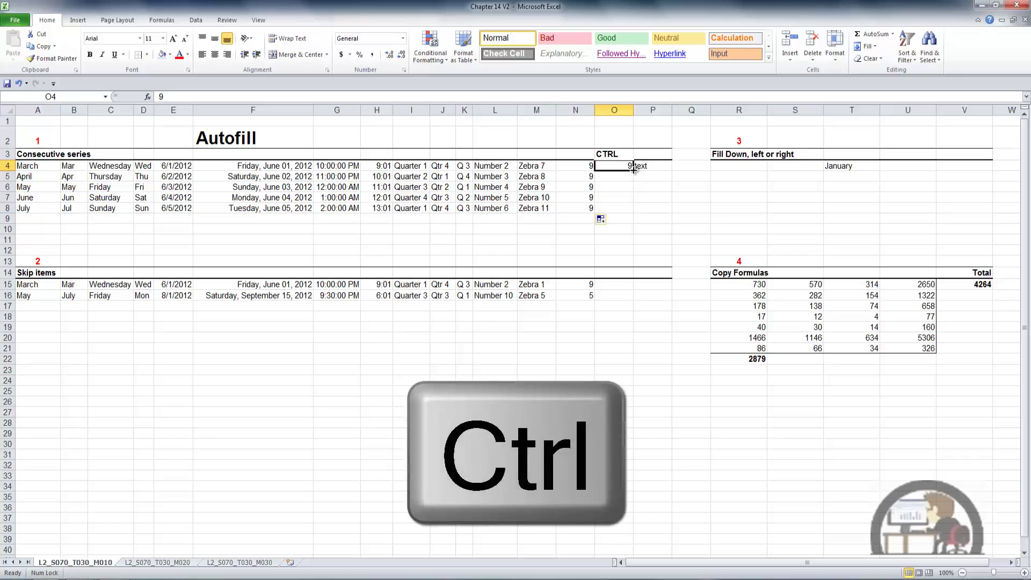
pyautogui.moveTo(634, 168); pyautogui.dragTo(630, 211)
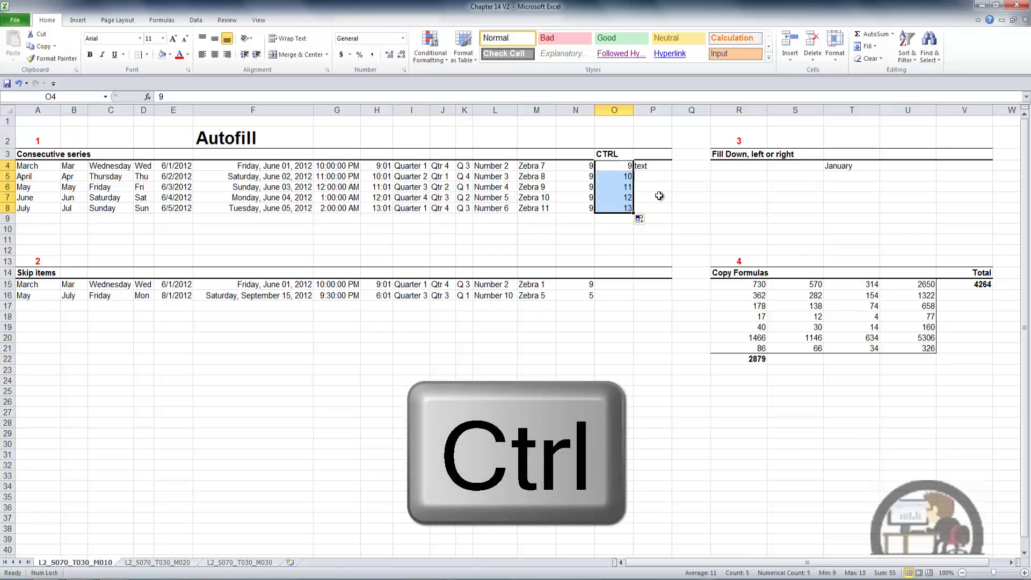
# Step: Copy the word text in P4 down into P5:P8
pyautogui.click(650, 166)
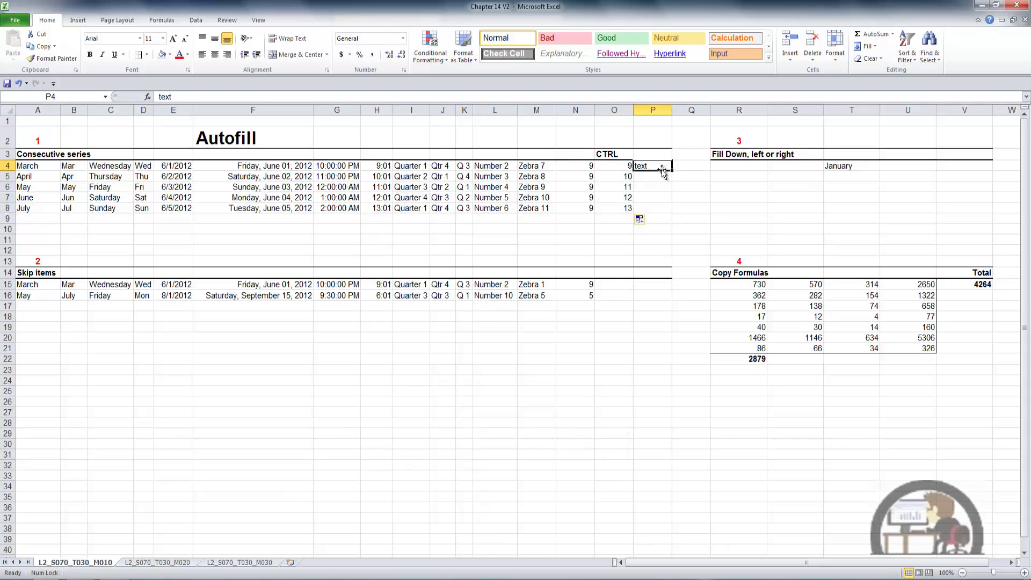
pyautogui.moveTo(672, 173); pyautogui.dragTo(673, 211)
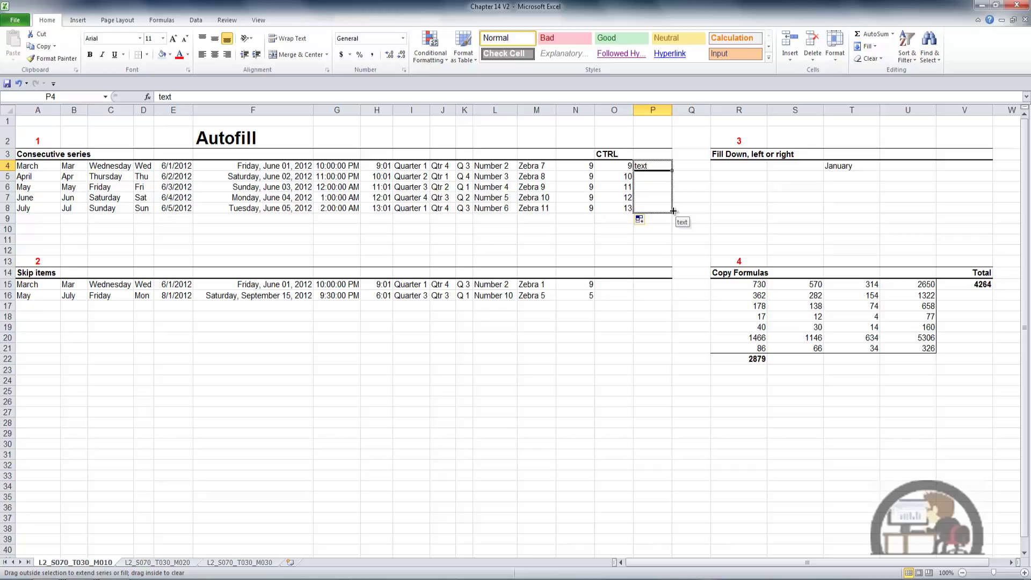
pyautogui.moveTo(673, 211); pyautogui.dragTo(673, 211)
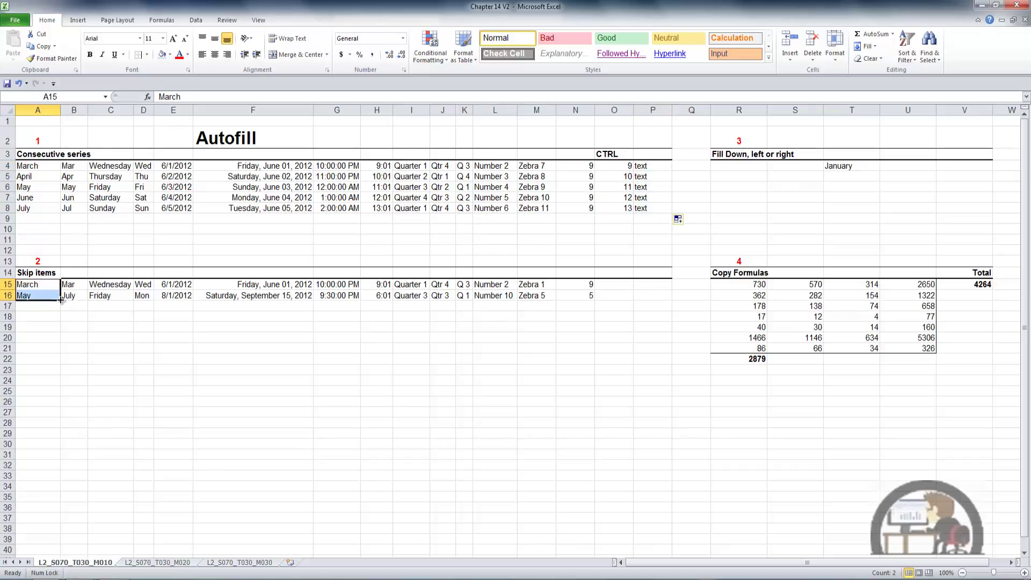
# Step: Extend skip series A–F to row 18: July/September, Sunday/Tuesday, Sat/Thu, 10/1–12/1/2012, April 15, 2013
pyautogui.moveTo(61, 300); pyautogui.dragTo(58, 319)
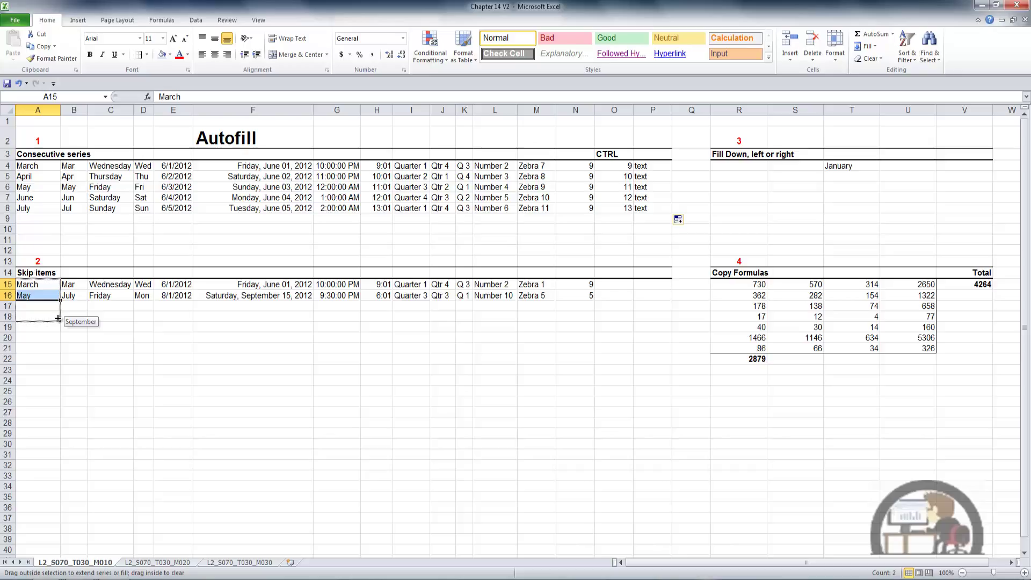
pyautogui.moveTo(58, 318); pyautogui.dragTo(87, 320)
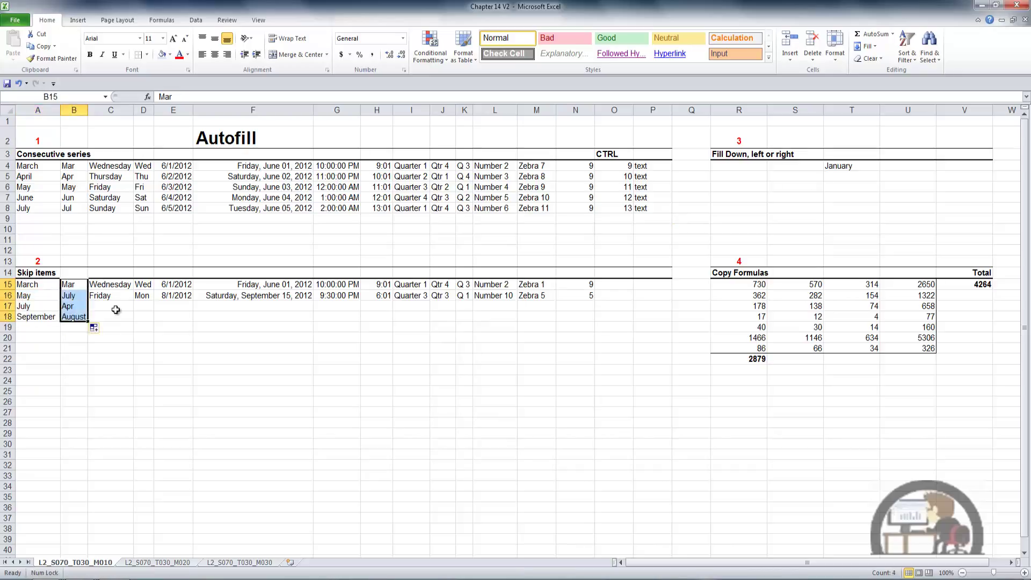
pyautogui.moveTo(119, 284); pyautogui.dragTo(155, 321)
pyautogui.moveTo(177, 285); pyautogui.dragTo(191, 322)
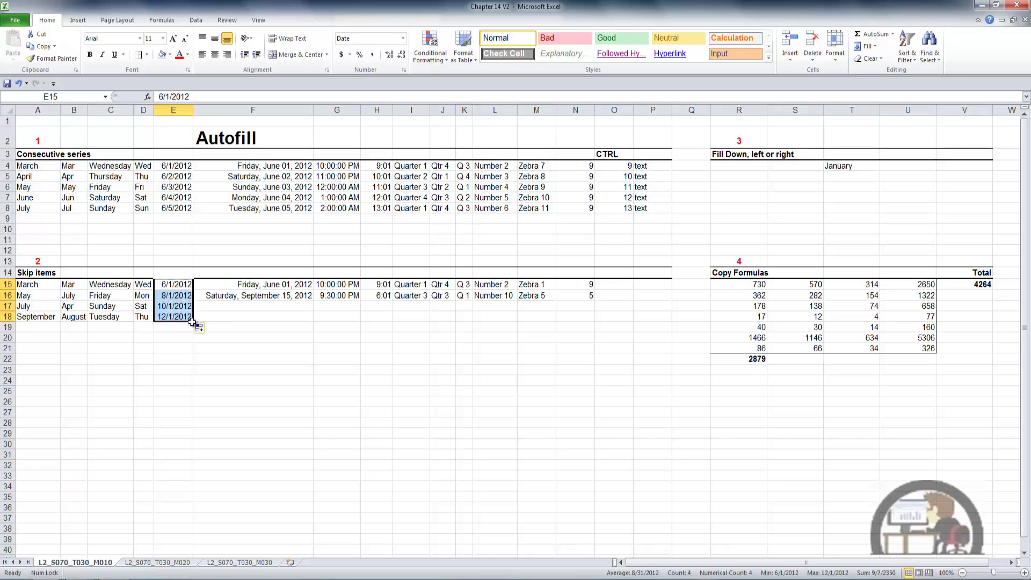
pyautogui.moveTo(263, 286); pyautogui.dragTo(309, 320)
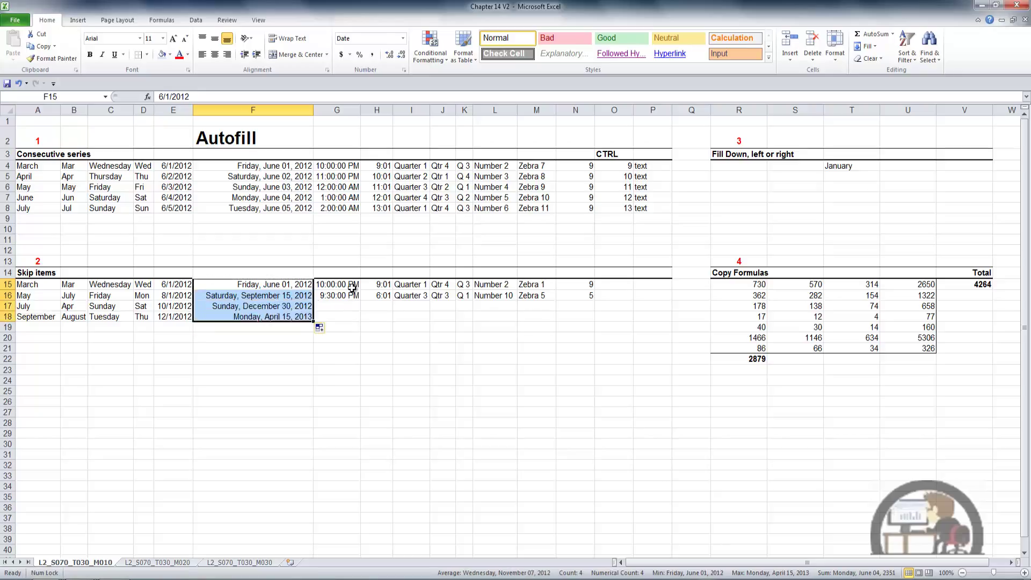
# Step: Continue the time and quarter skip patterns in G–J to row 18, e.g. 9:00/8:30 PM, Quarter 1/3
pyautogui.moveTo(352, 284); pyautogui.dragTo(359, 321)
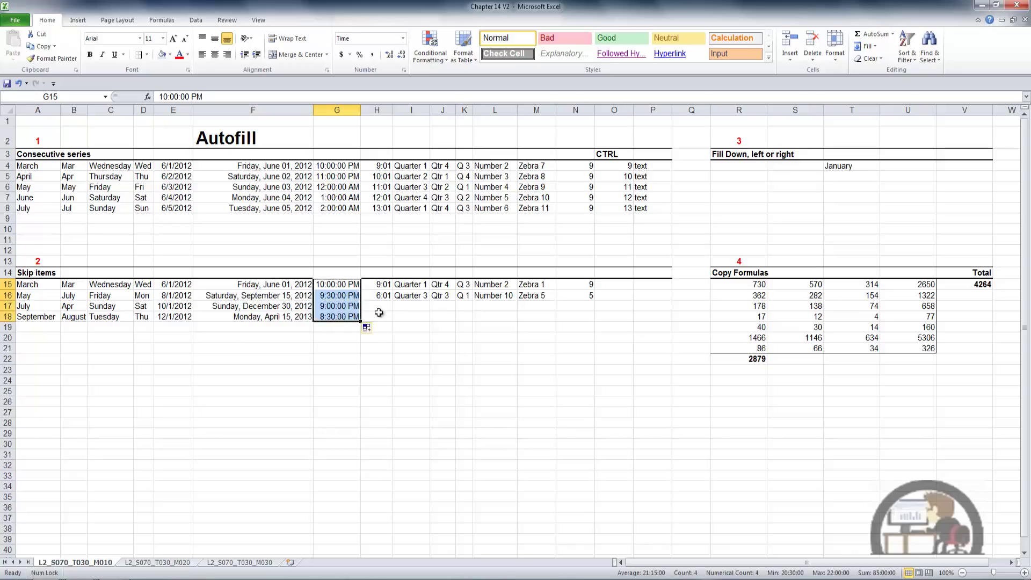
pyautogui.moveTo(383, 285); pyautogui.dragTo(394, 322)
pyautogui.moveTo(421, 290); pyautogui.dragTo(428, 321)
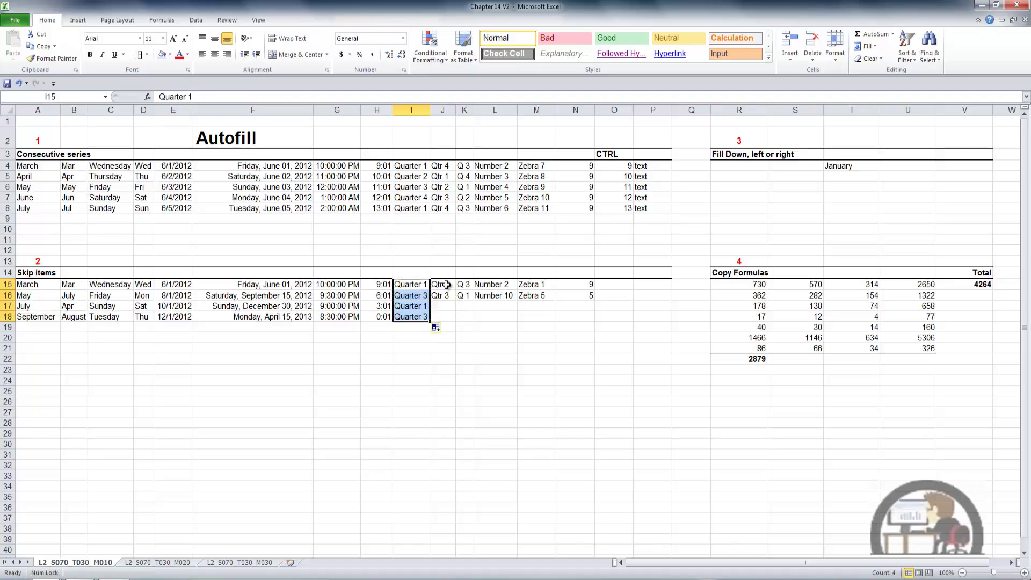
pyautogui.moveTo(443, 284); pyautogui.dragTo(466, 321)
# Step: Continue skip patterns in K–N to row 18: Number 18/26, Zebra 9/13, and 1/-3
pyautogui.click(463, 286)
pyautogui.moveTo(500, 286); pyautogui.dragTo(514, 322)
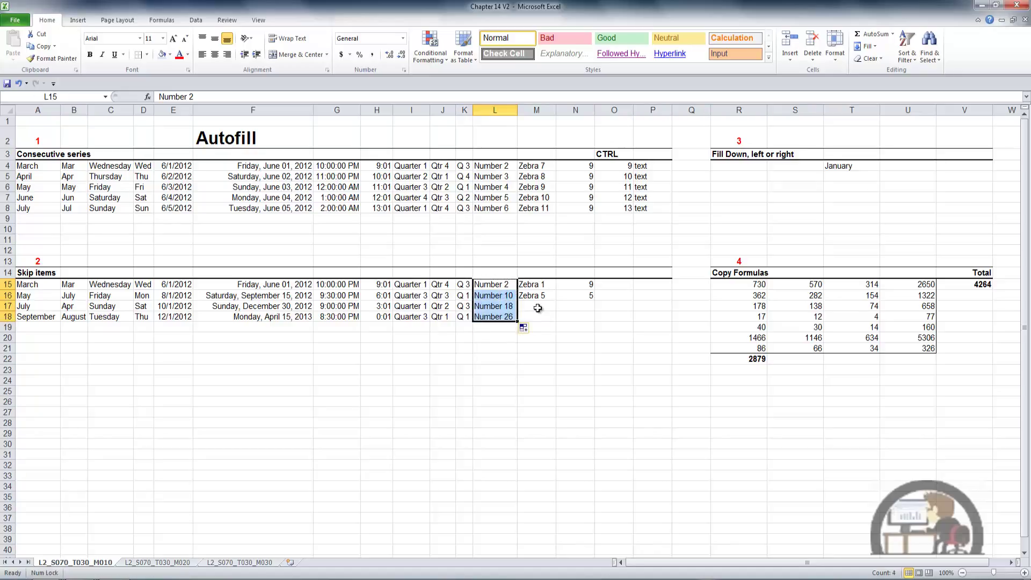
pyautogui.moveTo(539, 286); pyautogui.dragTo(557, 321)
pyautogui.click(582, 285)
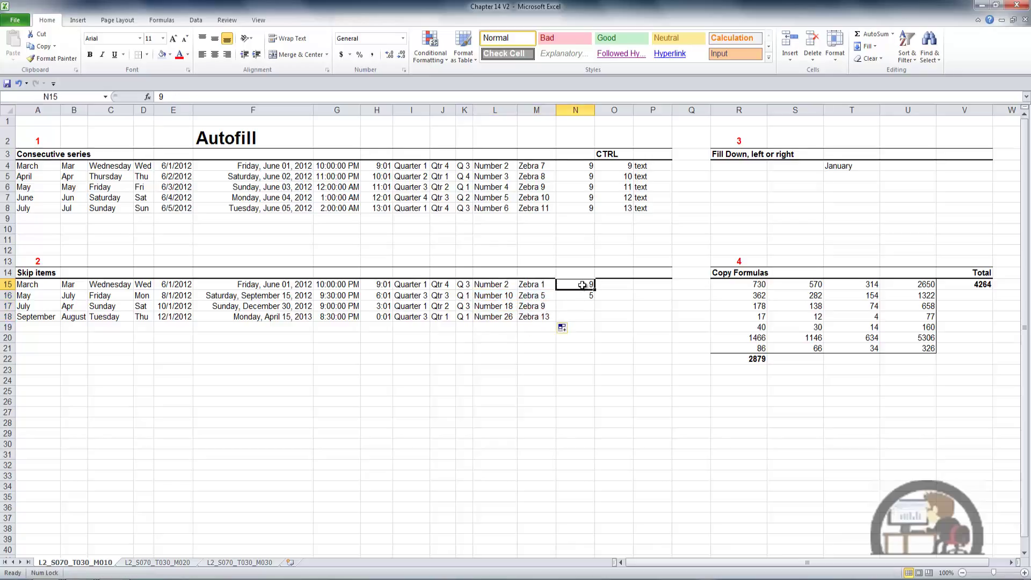
pyautogui.moveTo(582, 285); pyautogui.dragTo(595, 318)
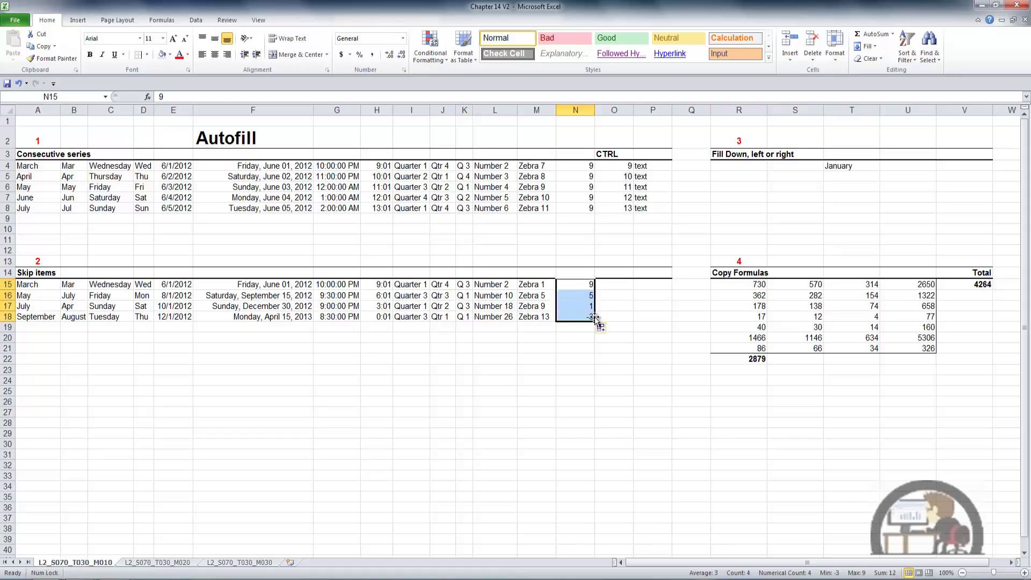
pyautogui.click(851, 166)
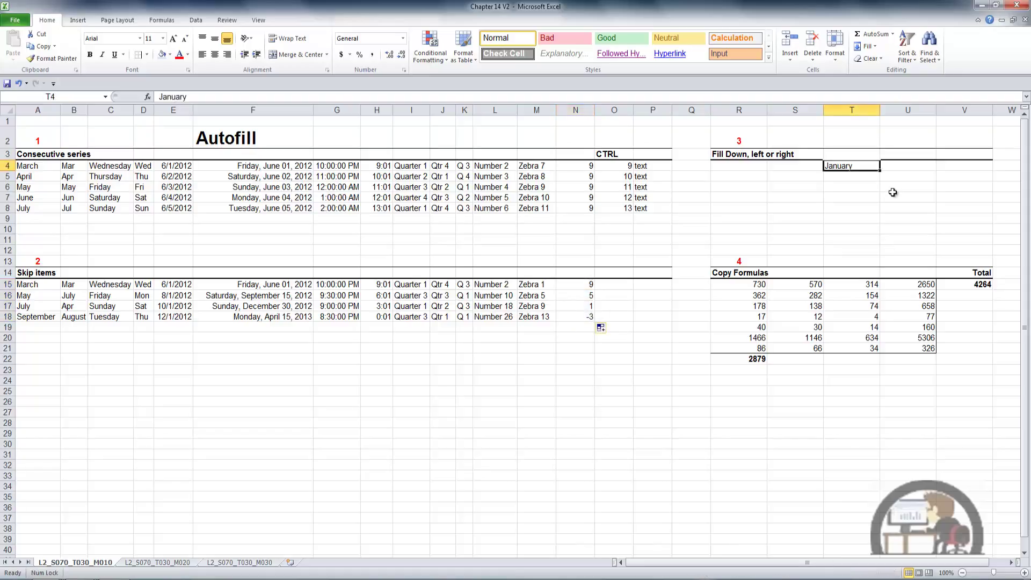
# Step: Fill months around January in T4: November–December left, February–March right, February–August down T5:T11
pyautogui.moveTo(881, 172); pyautogui.dragTo(731, 170)
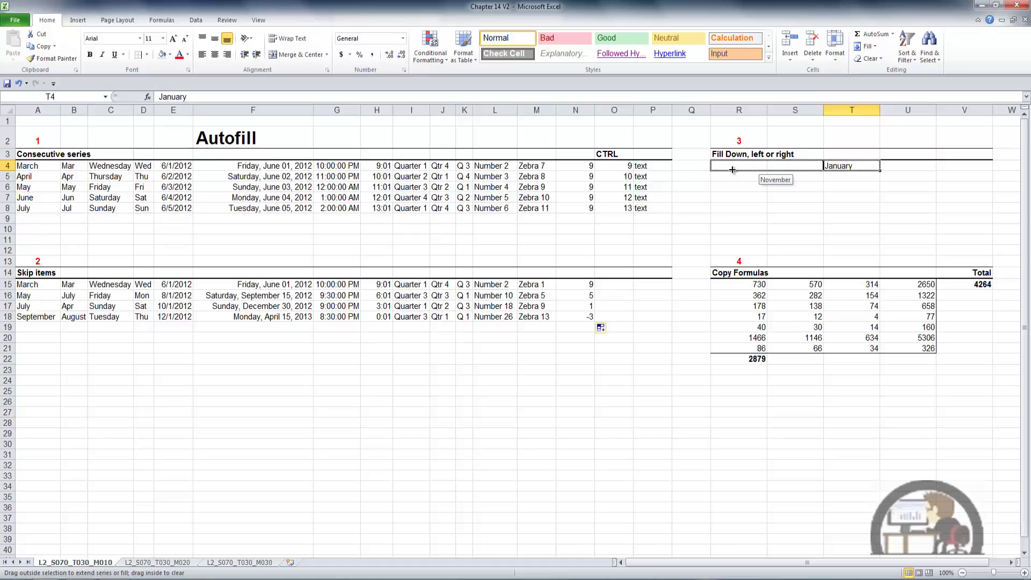
pyautogui.moveTo(732, 170); pyautogui.dragTo(732, 170)
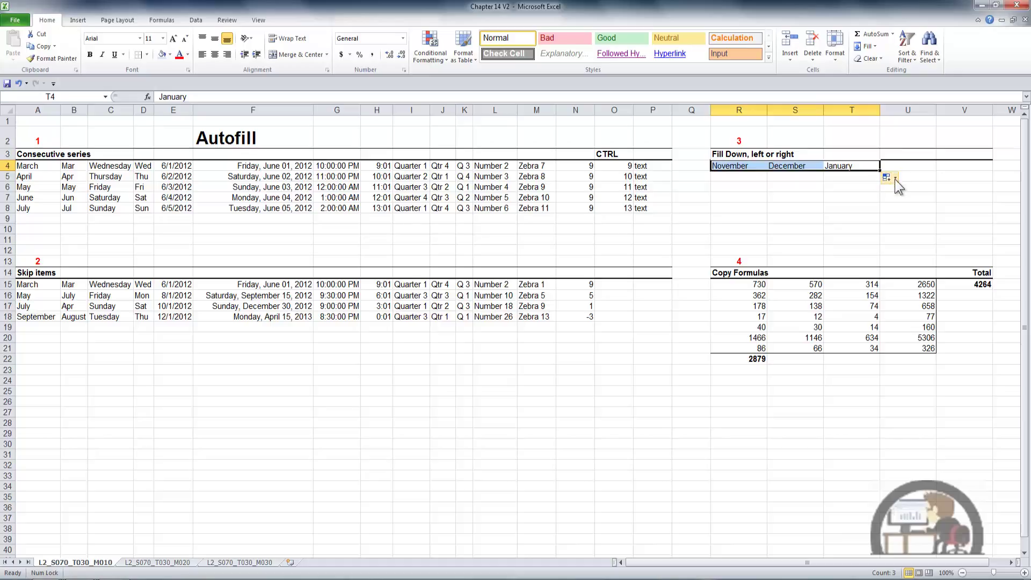
pyautogui.click(859, 165)
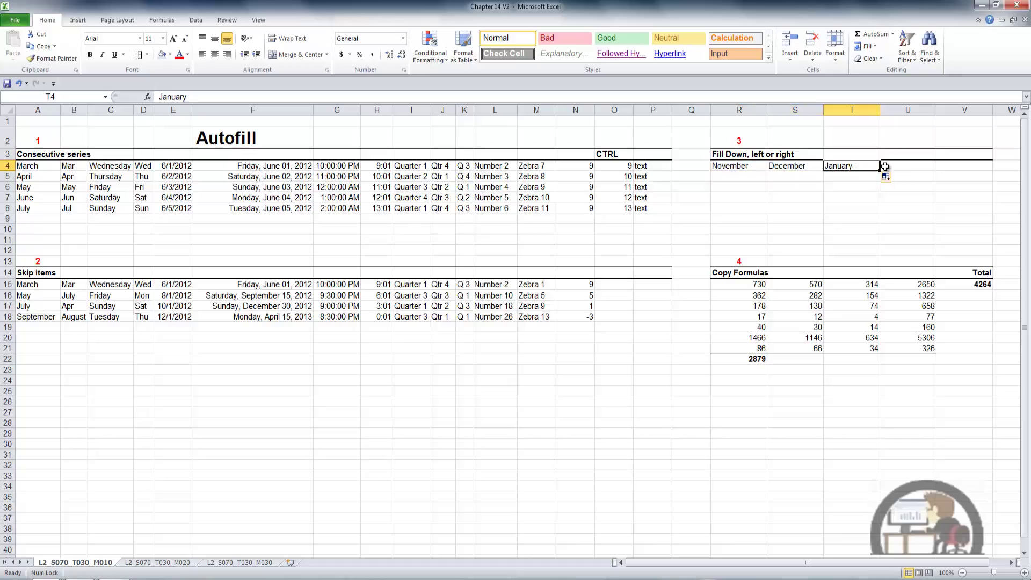
pyautogui.moveTo(880, 171); pyautogui.dragTo(969, 175)
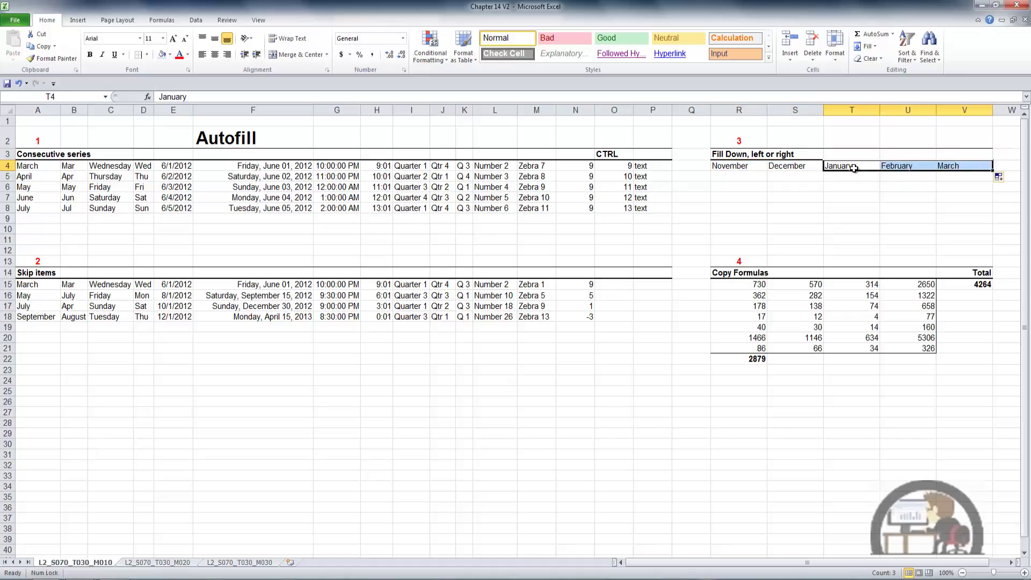
pyautogui.click(858, 169)
pyautogui.moveTo(880, 171); pyautogui.dragTo(882, 244)
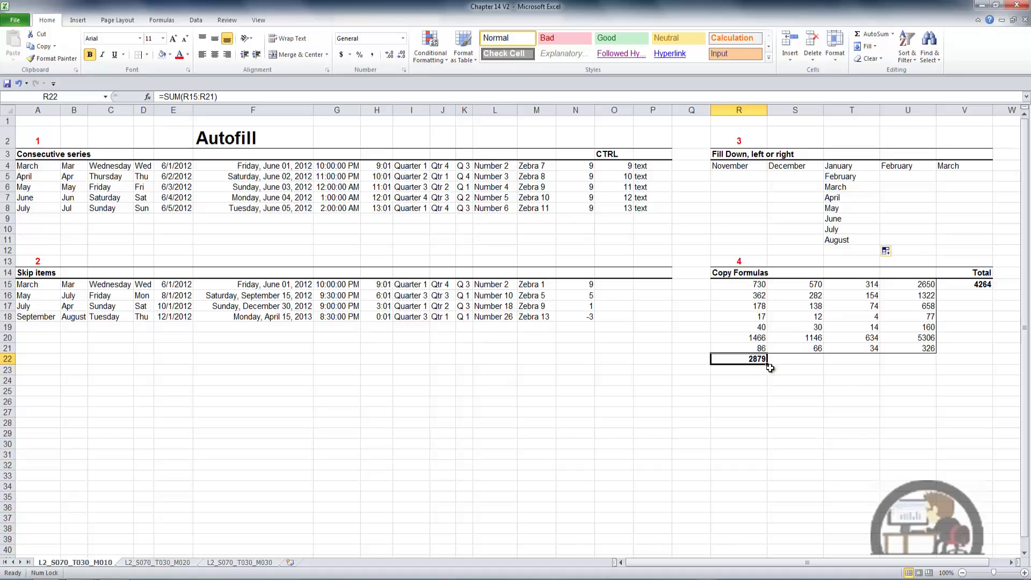
# Step: Copy the row 22 SUM column totals across to S22:U22 and verify them
pyautogui.moveTo(768, 363); pyautogui.dragTo(918, 359)
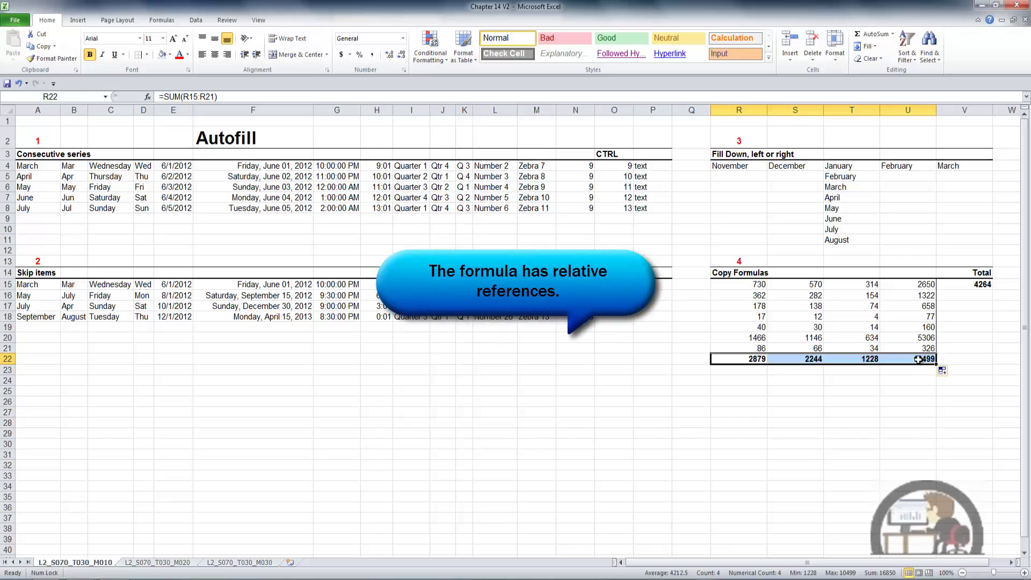
pyautogui.click(817, 359)
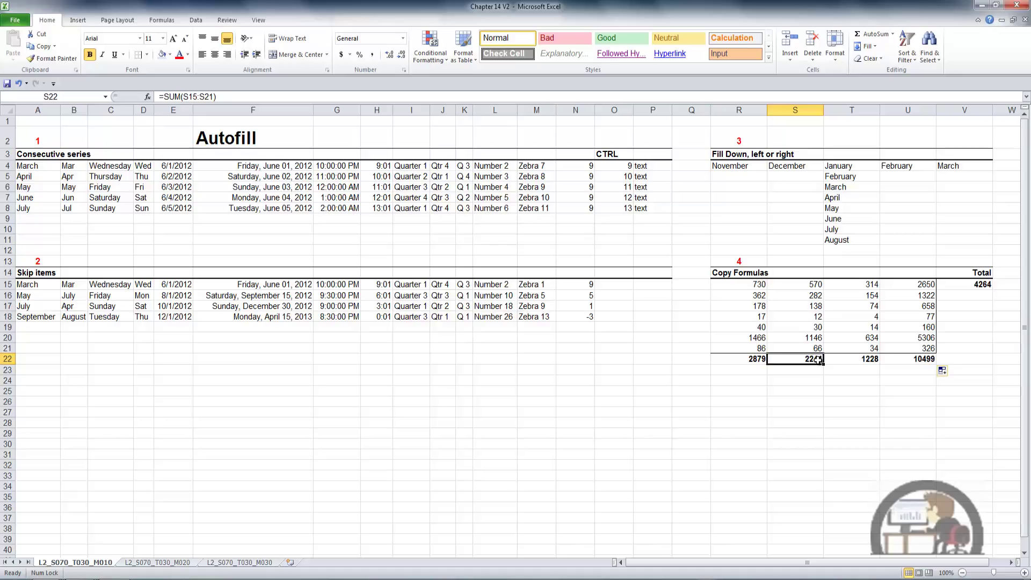
pyautogui.click(860, 360)
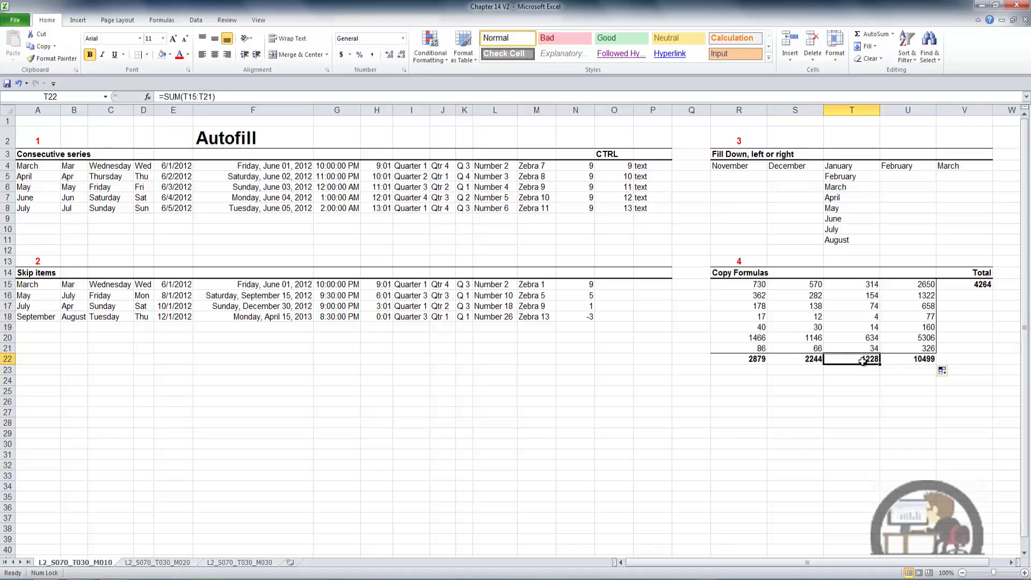
pyautogui.click(917, 360)
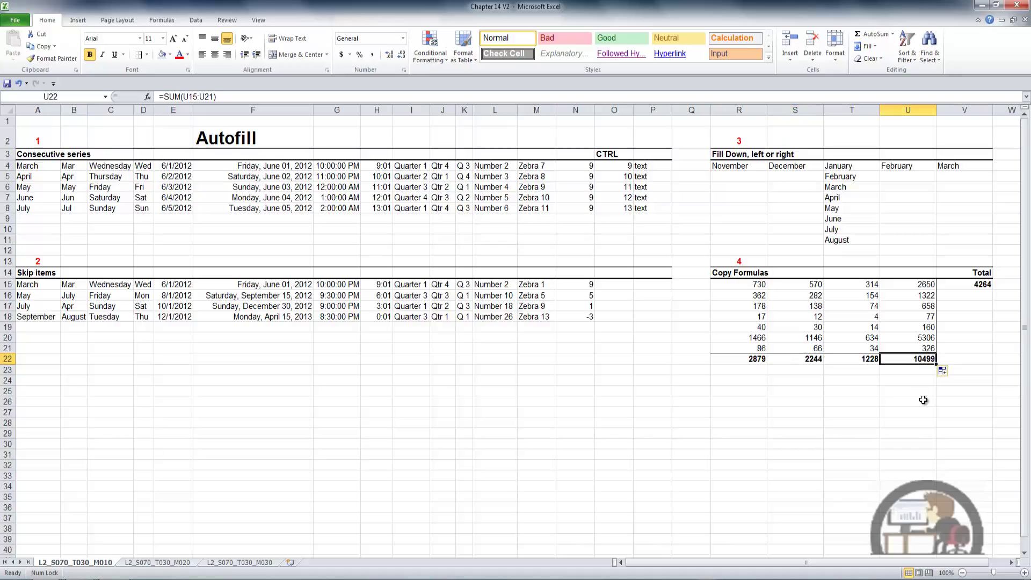
# Step: Copy V15's row Total formula down to V22, reaching a grand total of 16850
pyautogui.click(978, 286)
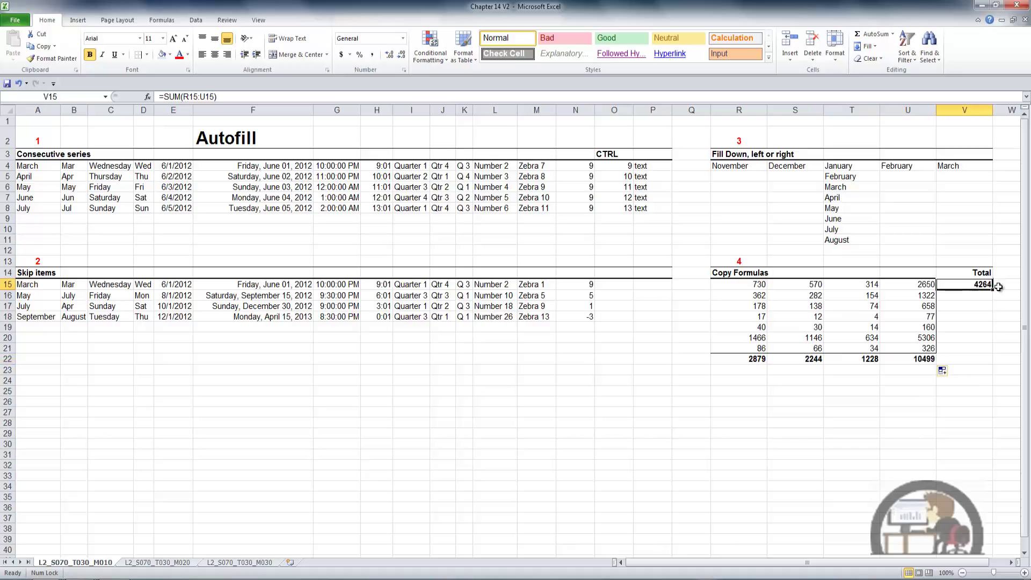
pyautogui.moveTo(995, 290); pyautogui.dragTo(999, 365)
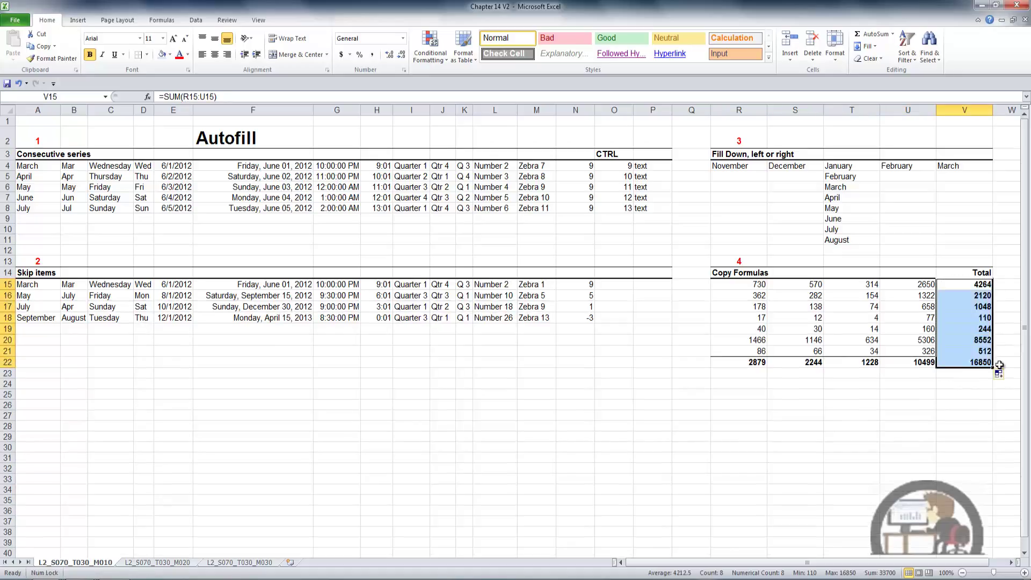
pyautogui.click(980, 287)
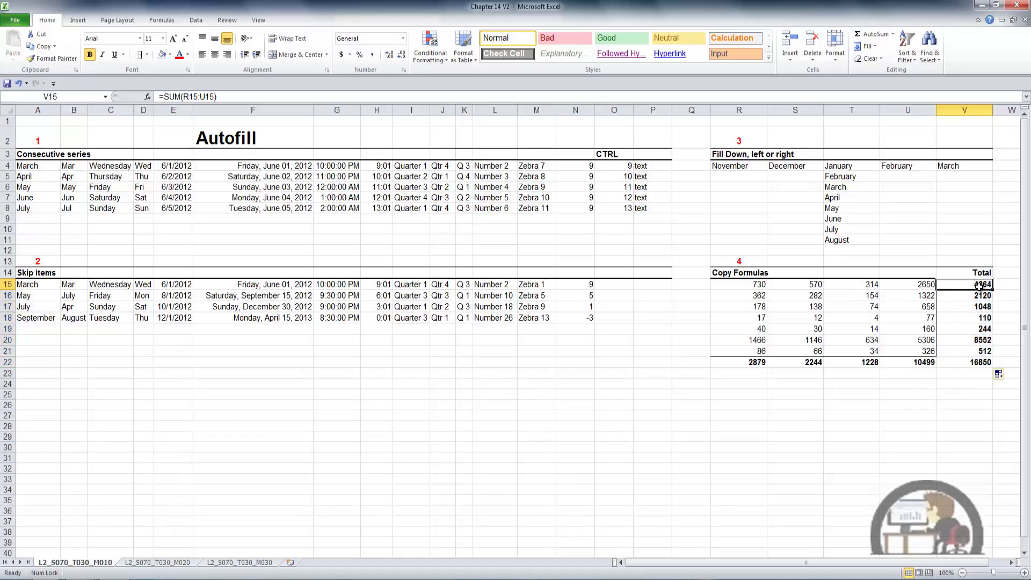
pyautogui.click(986, 361)
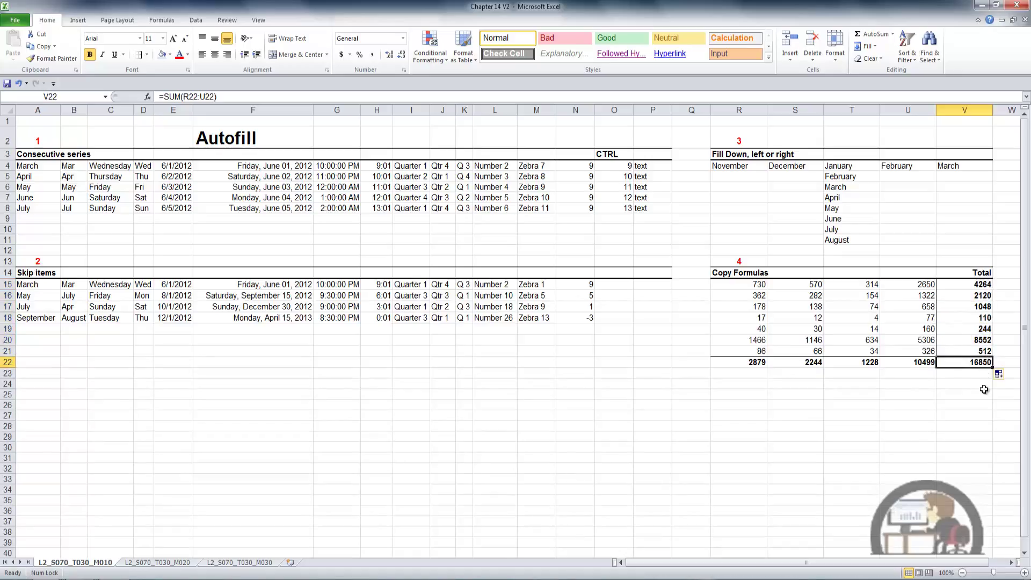